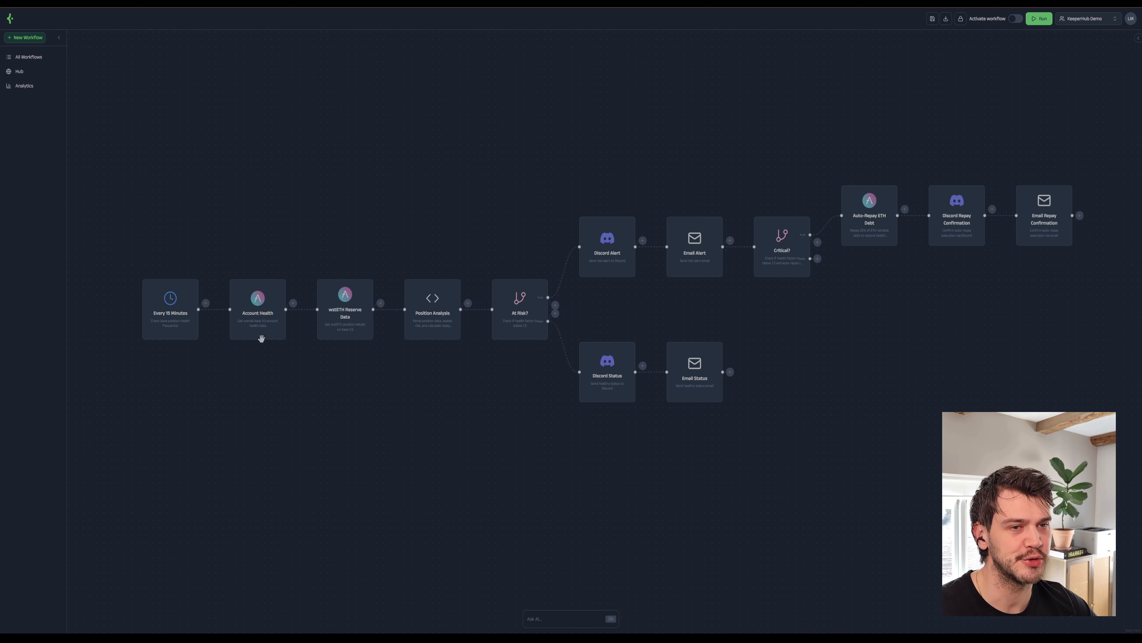
Show the properties of the Every 15 Minutes schedule trigger.
click(174, 327)
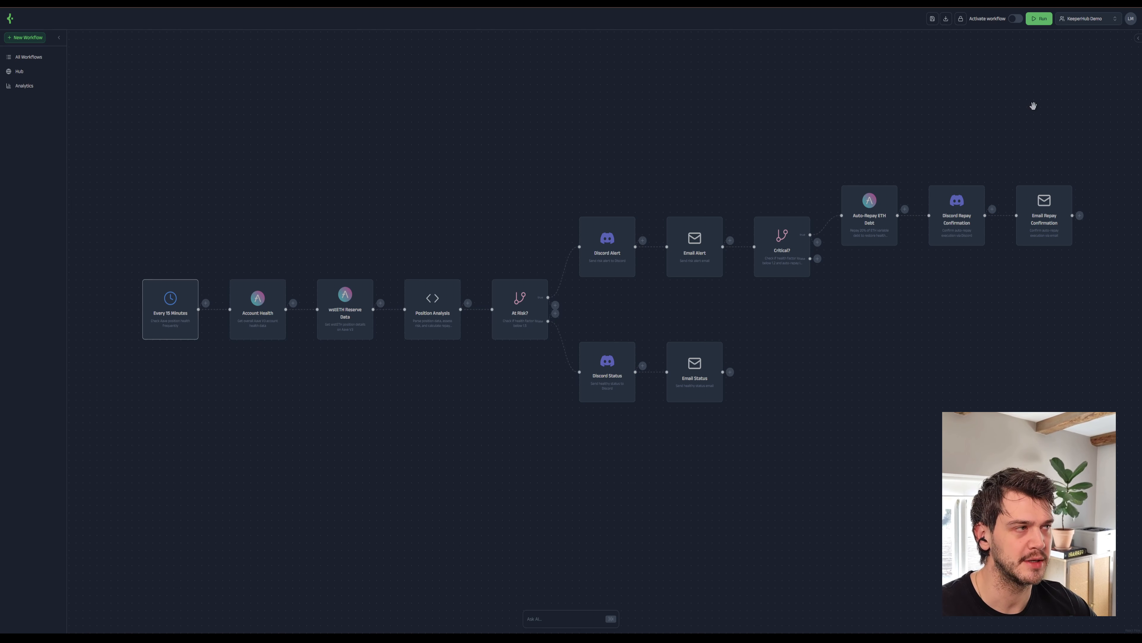
click(1136, 40)
scroll(486, 238, up, 2)
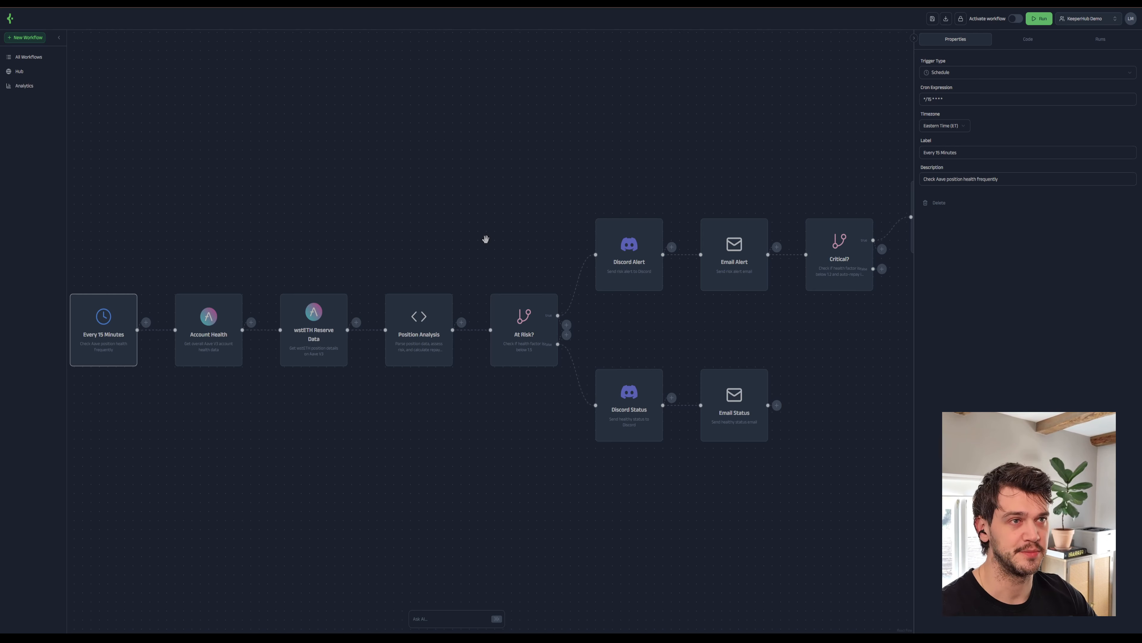
drag(209, 460, 326, 450)
scroll(173, 299, up, 3)
Inspect the Account Health and wstETH Reserve Data node settings, including the saved choices for the reserve node's User Address.
click(415, 328)
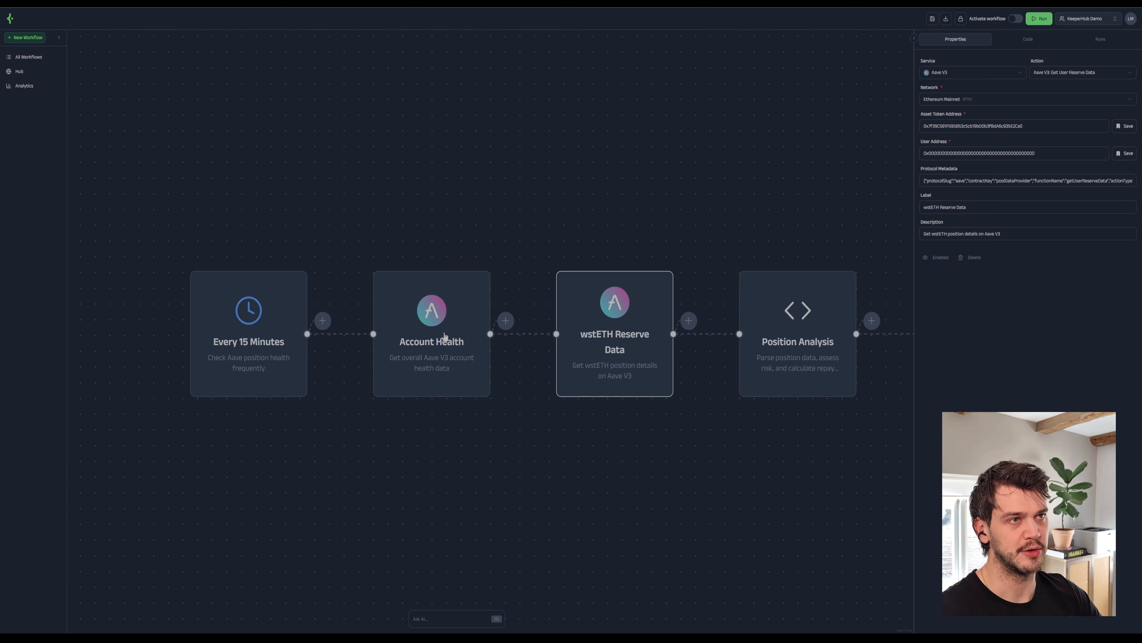
click(444, 336)
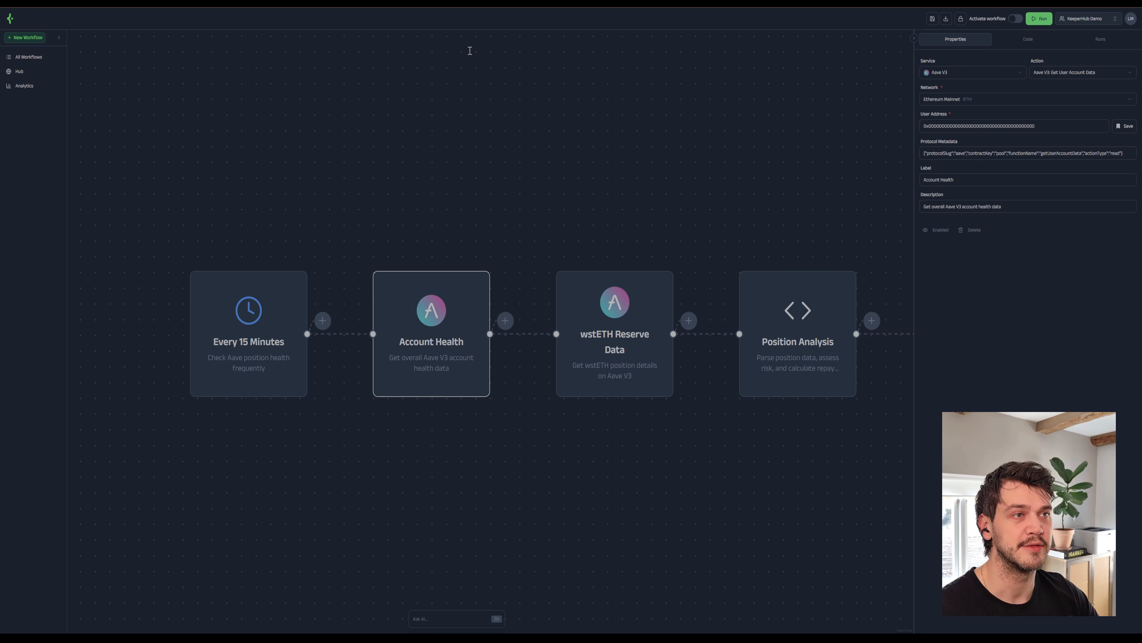
click(624, 359)
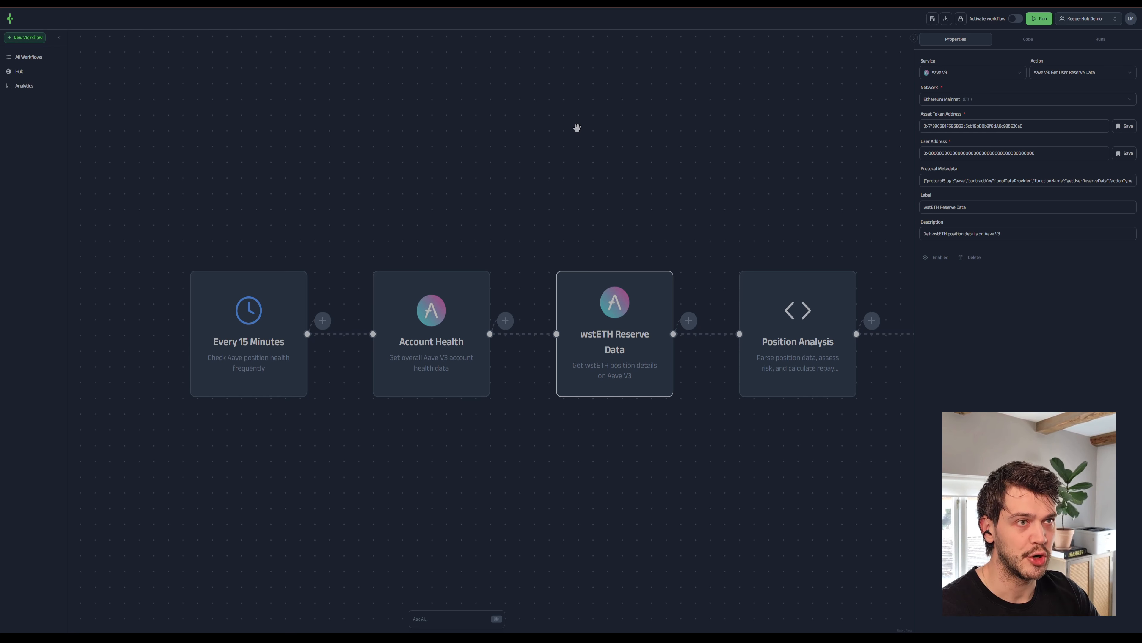
click(925, 153)
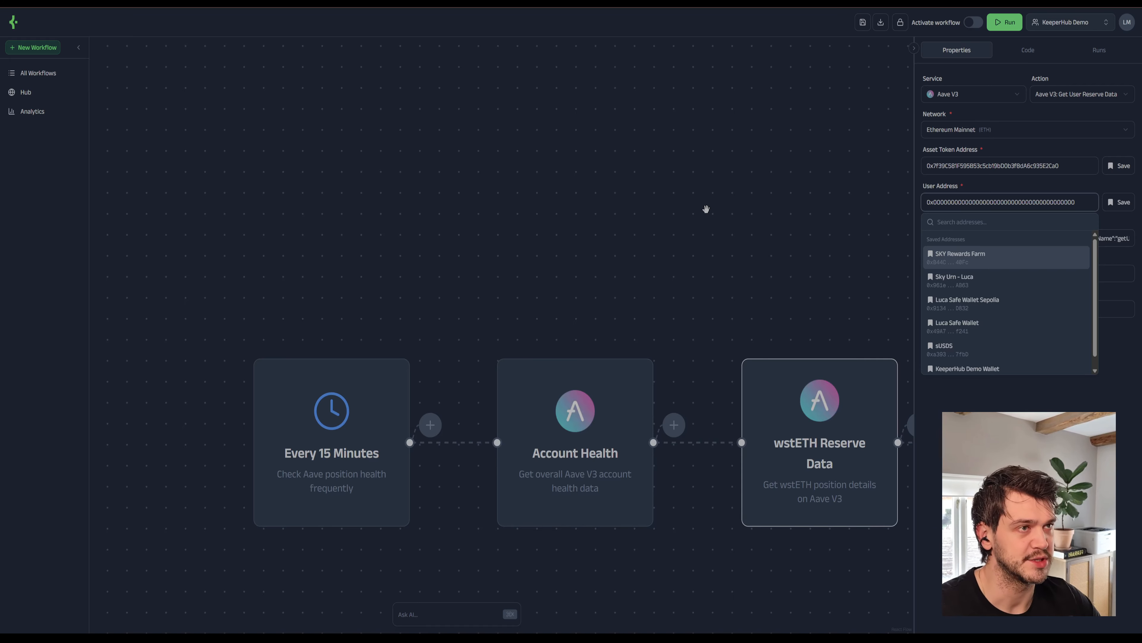
click(705, 209)
Examine the JavaScript code of the Position Analysis node.
drag(747, 224, 529, 158)
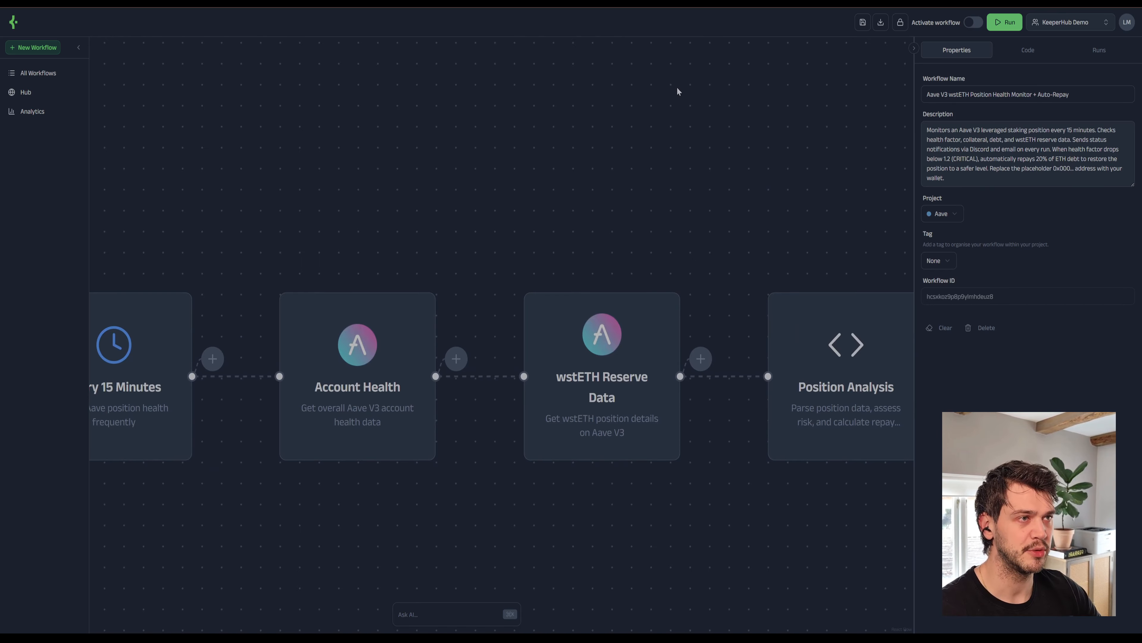
drag(713, 260, 521, 234)
drag(735, 218, 500, 212)
scroll(613, 206, down, 1)
click(468, 324)
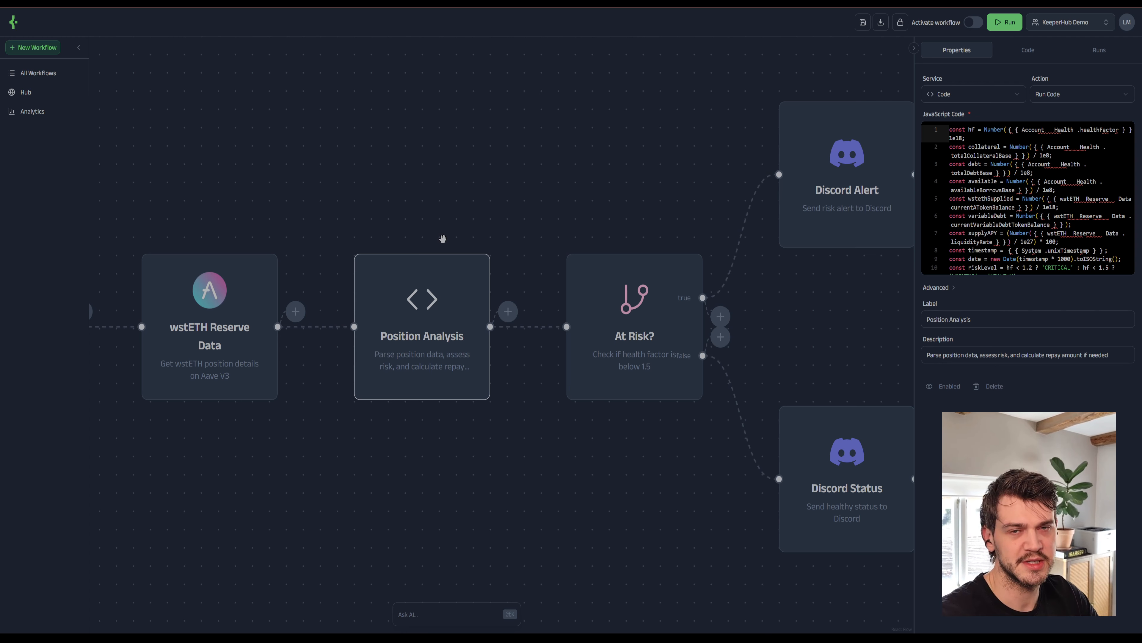
Inspect the condition set up in the At Risk? node.
scroll(443, 239, right, 10)
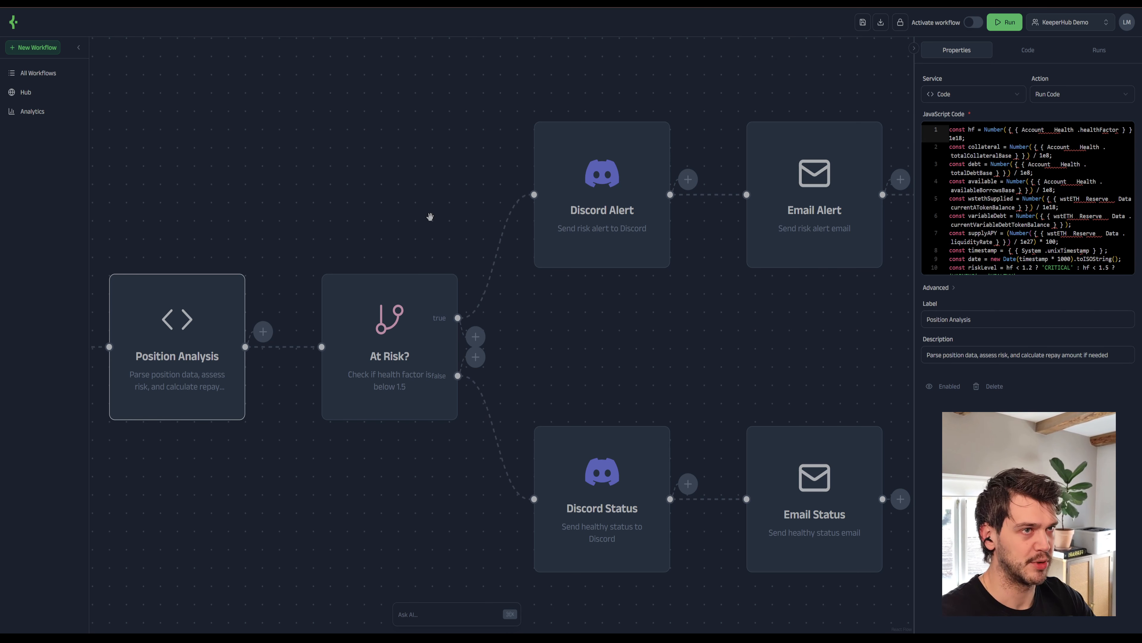
drag(430, 217, 503, 178)
click(472, 355)
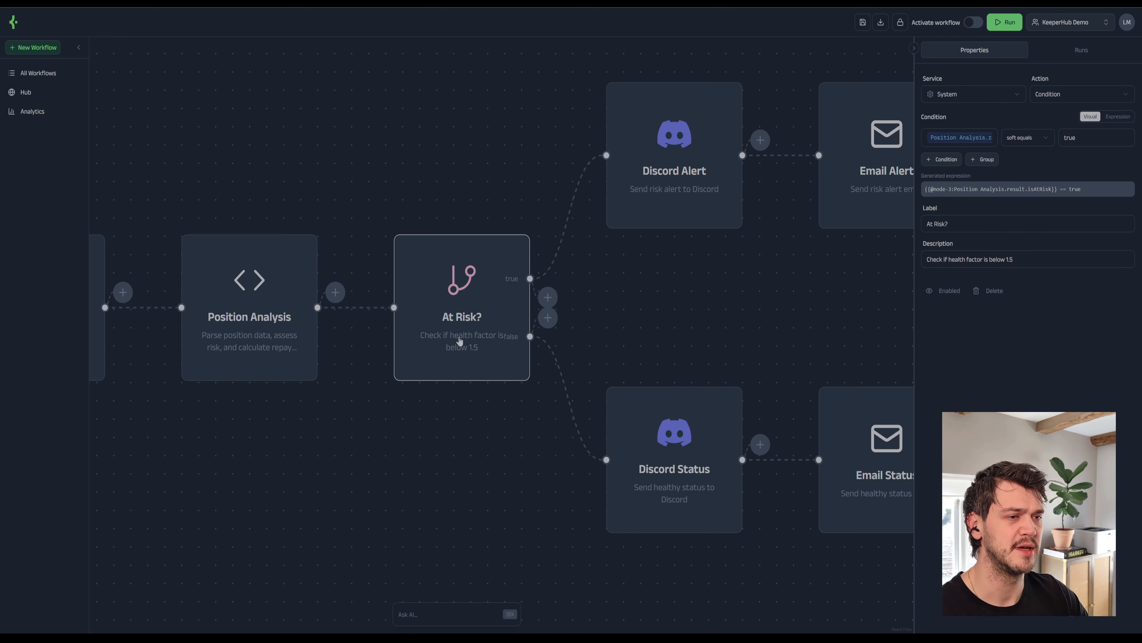
Review the healthy-status messages in the Discord Status and Email Status nodes on the false branch.
click(685, 454)
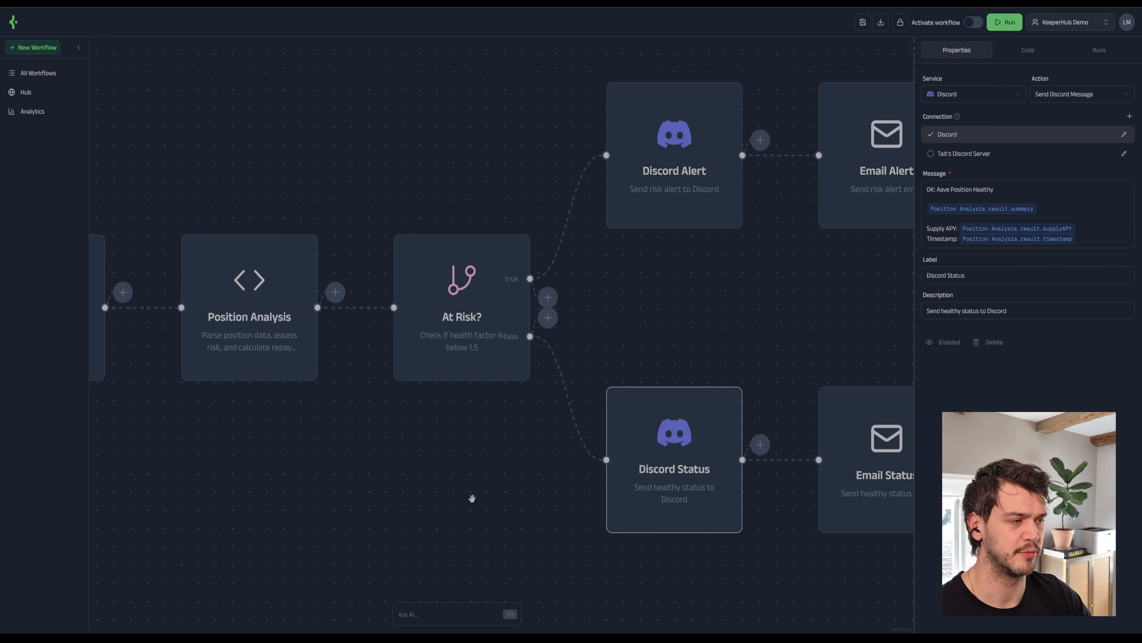
drag(458, 495, 295, 463)
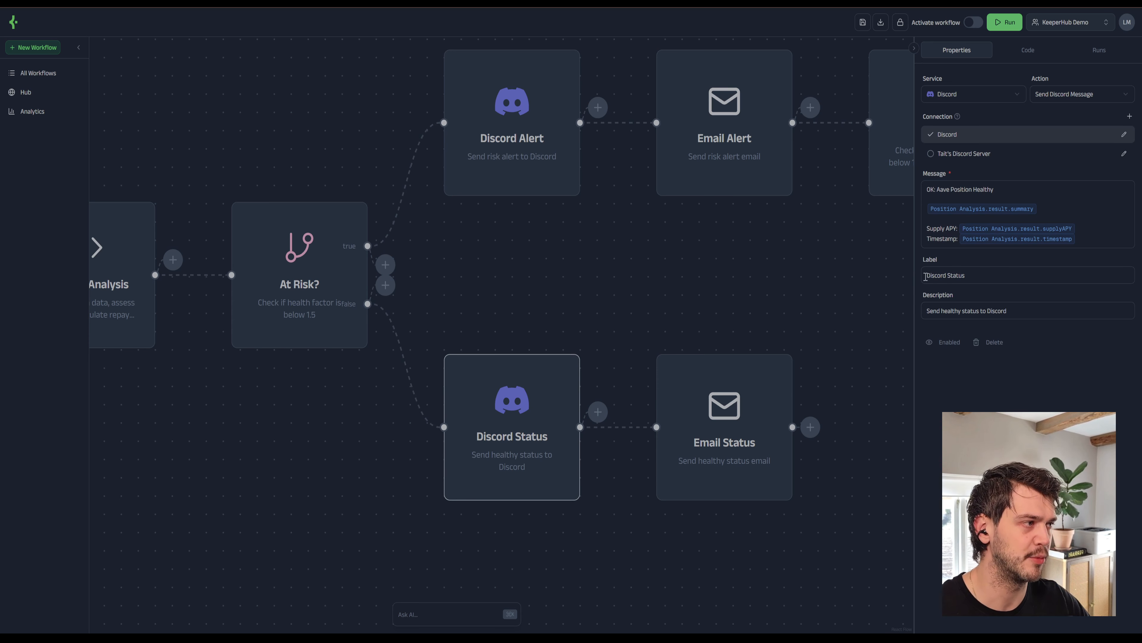
click(716, 471)
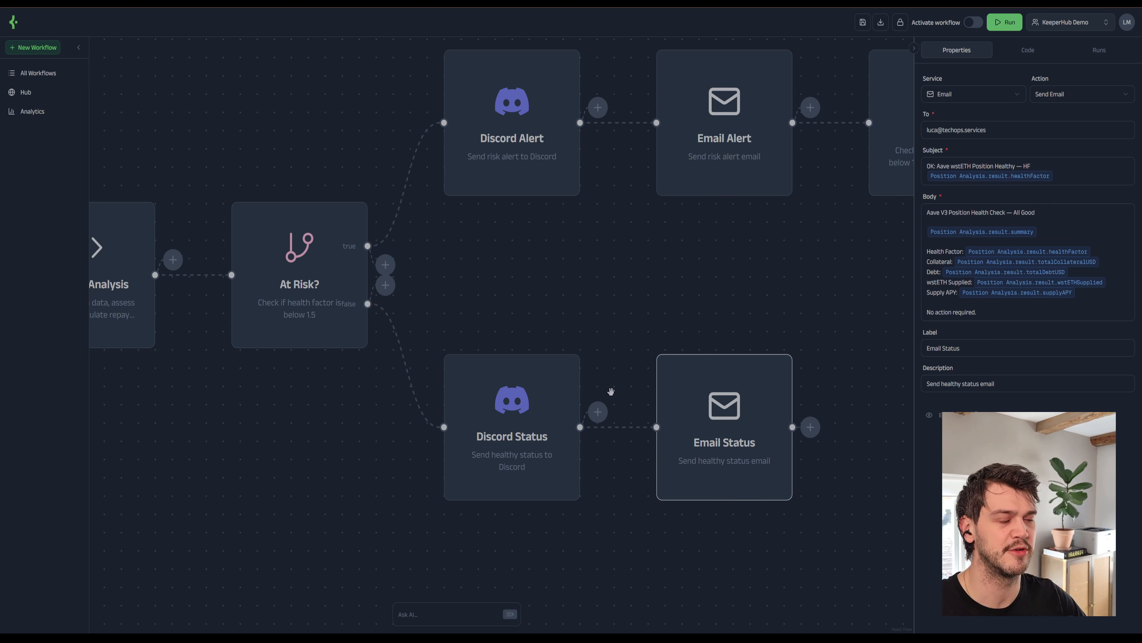
Review the risk messages in the Discord Alert and Email Alert nodes on the true branch.
drag(631, 295, 598, 443)
click(486, 279)
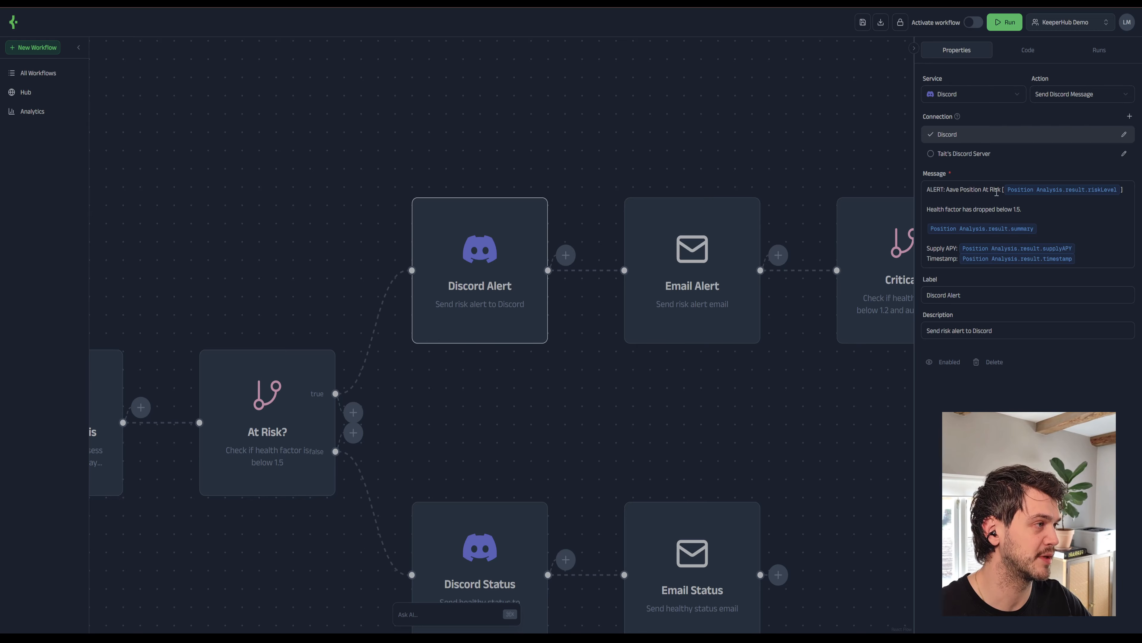
drag(776, 372, 609, 367)
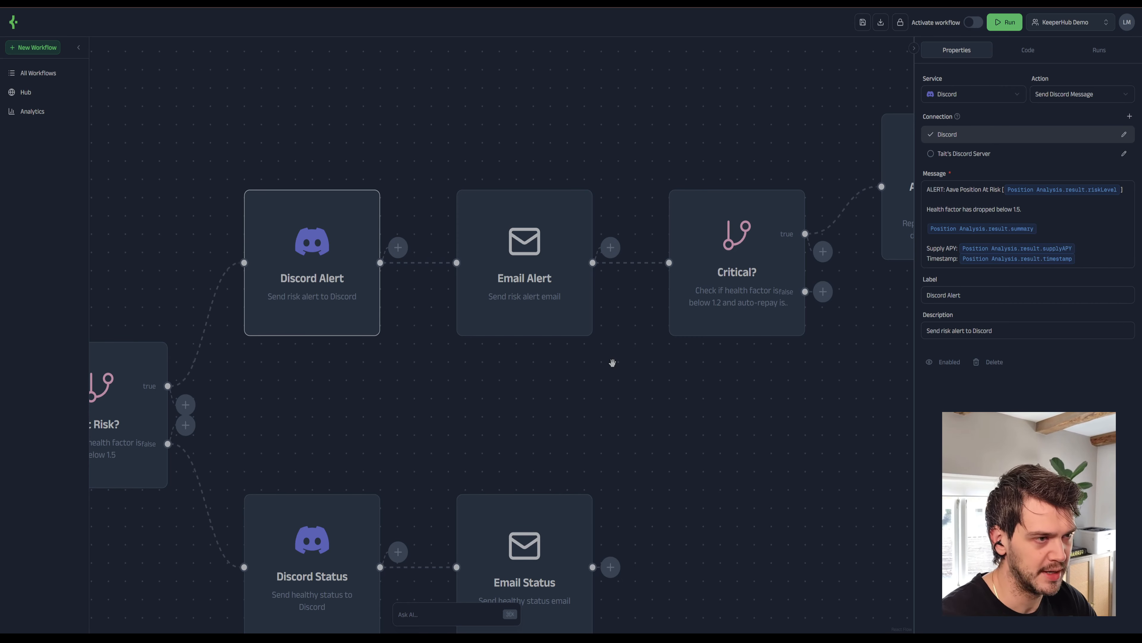
click(545, 302)
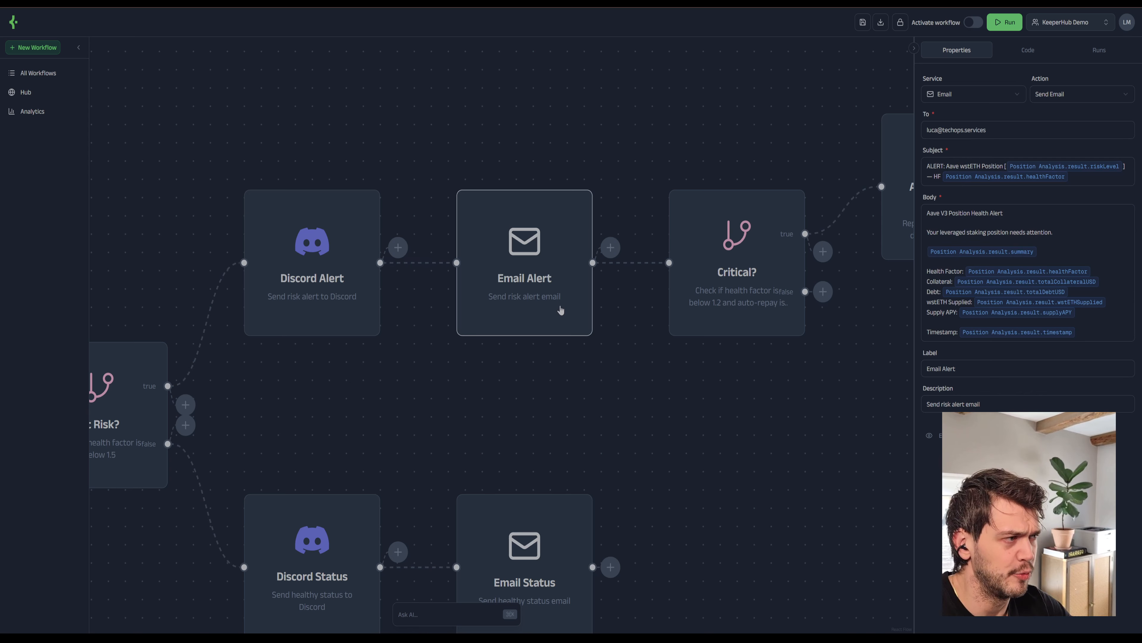
Inspect the Critical? condition and the Auto-Repay ETH Debt and Discord Repay Confirmation nodes on its true branch.
click(744, 296)
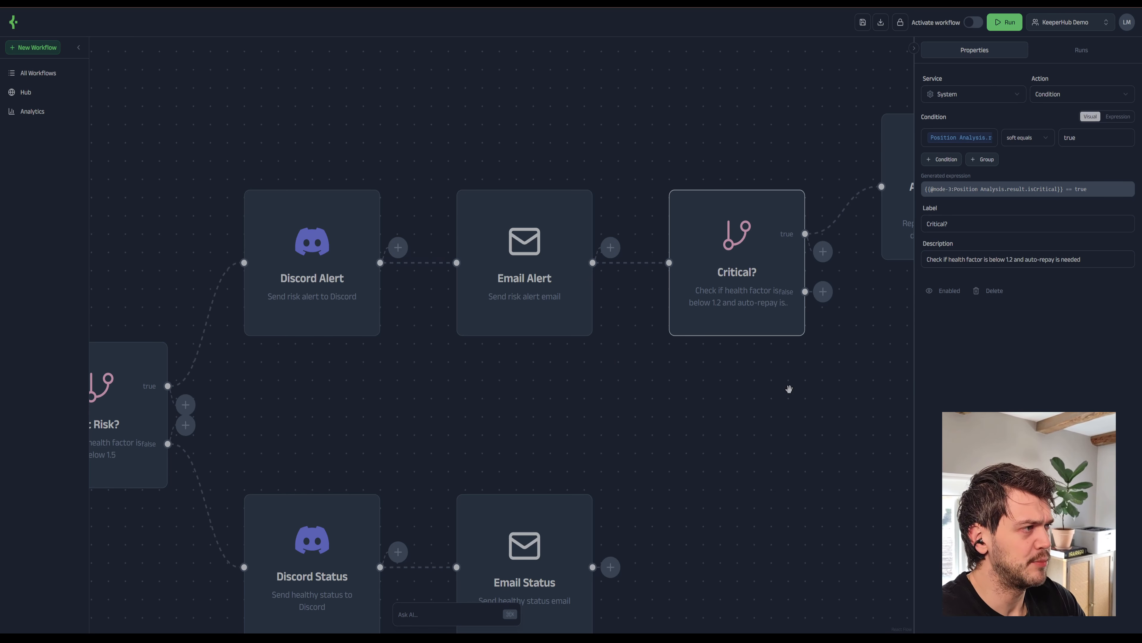
drag(788, 390, 484, 391)
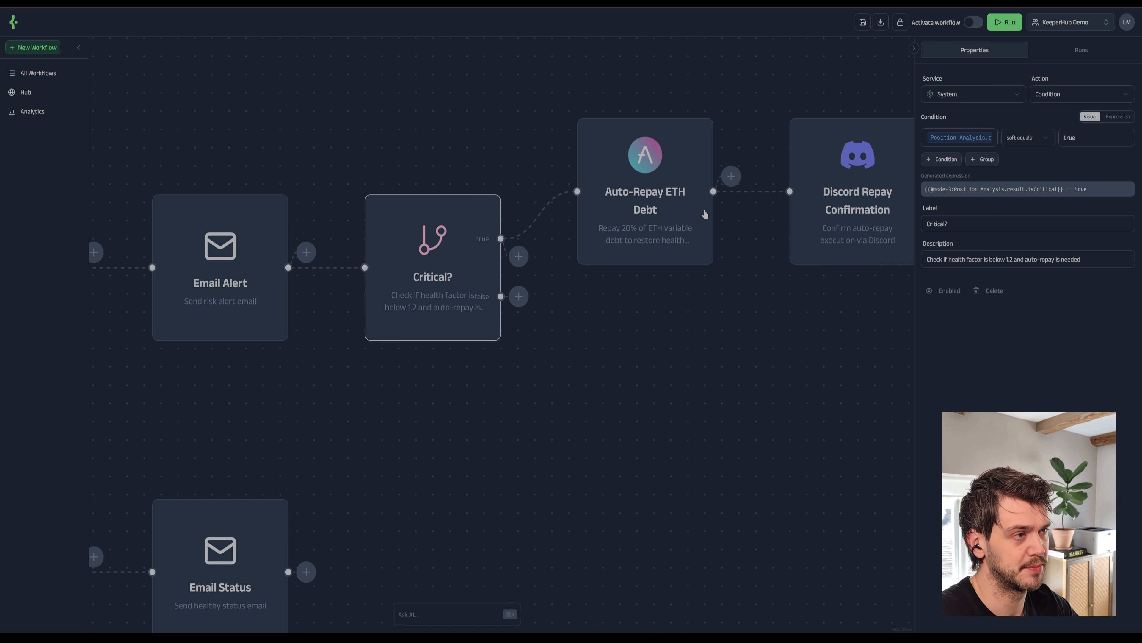
click(704, 211)
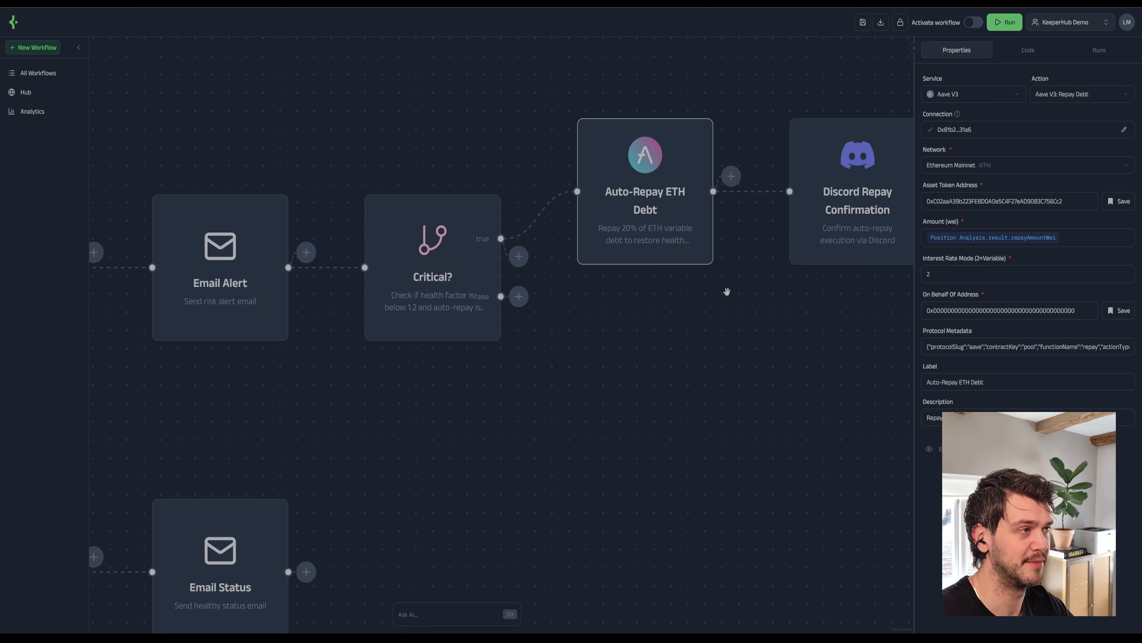
click(887, 200)
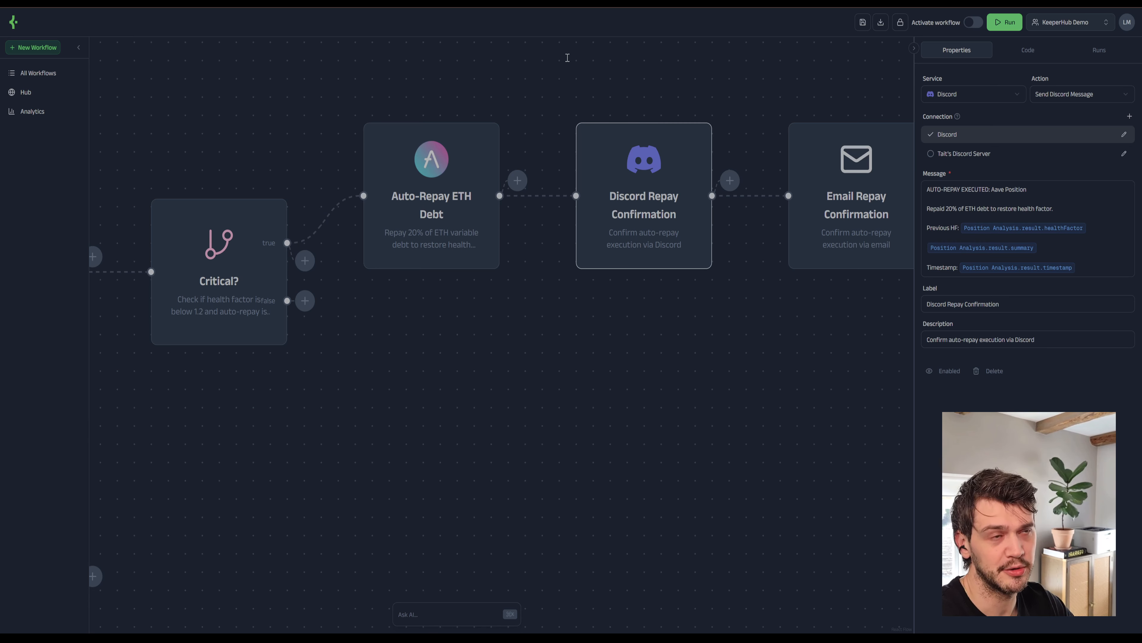
Check the Auto-Repay ETH Debt settings against the Position Analysis code that supplies the repay amount.
click(472, 236)
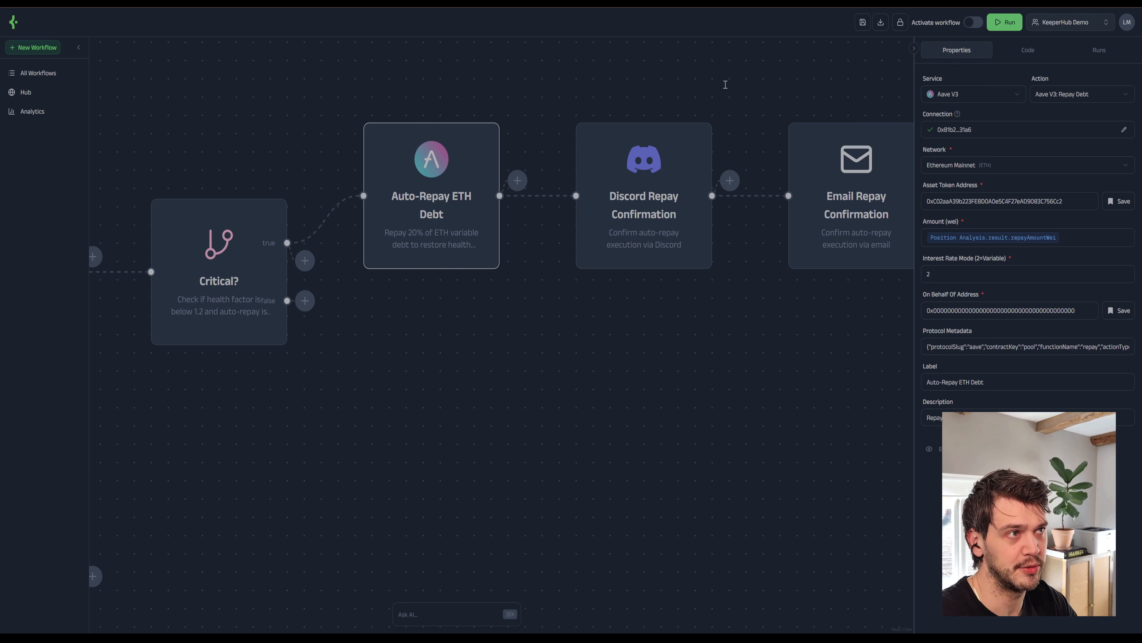
scroll(408, 334, left, 15)
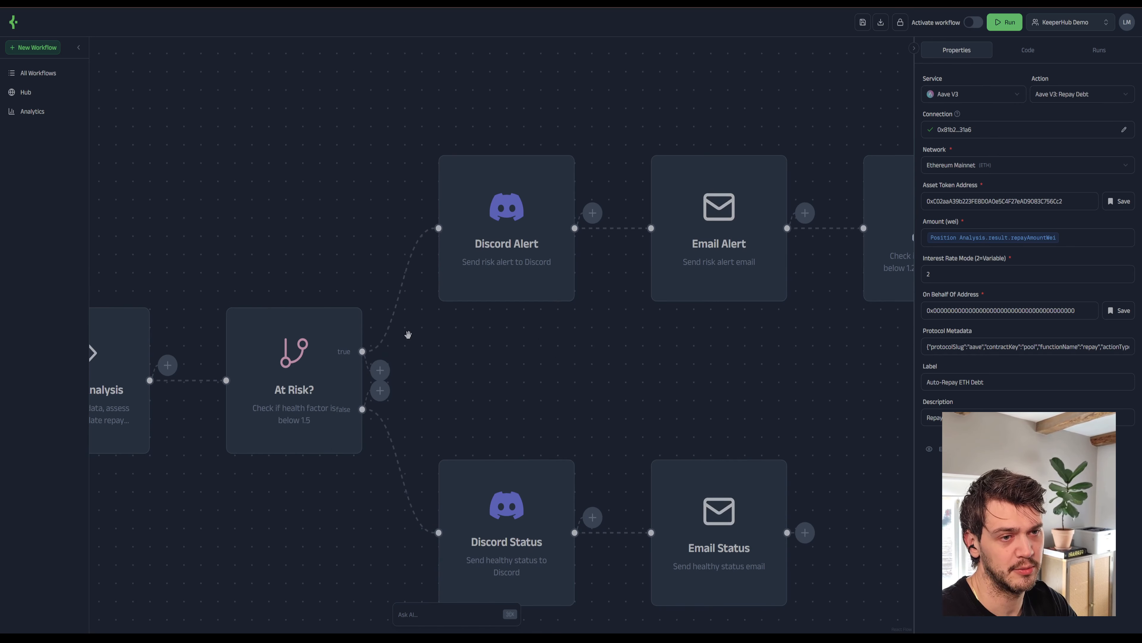
click(98, 384)
scroll(641, 325, right, 9)
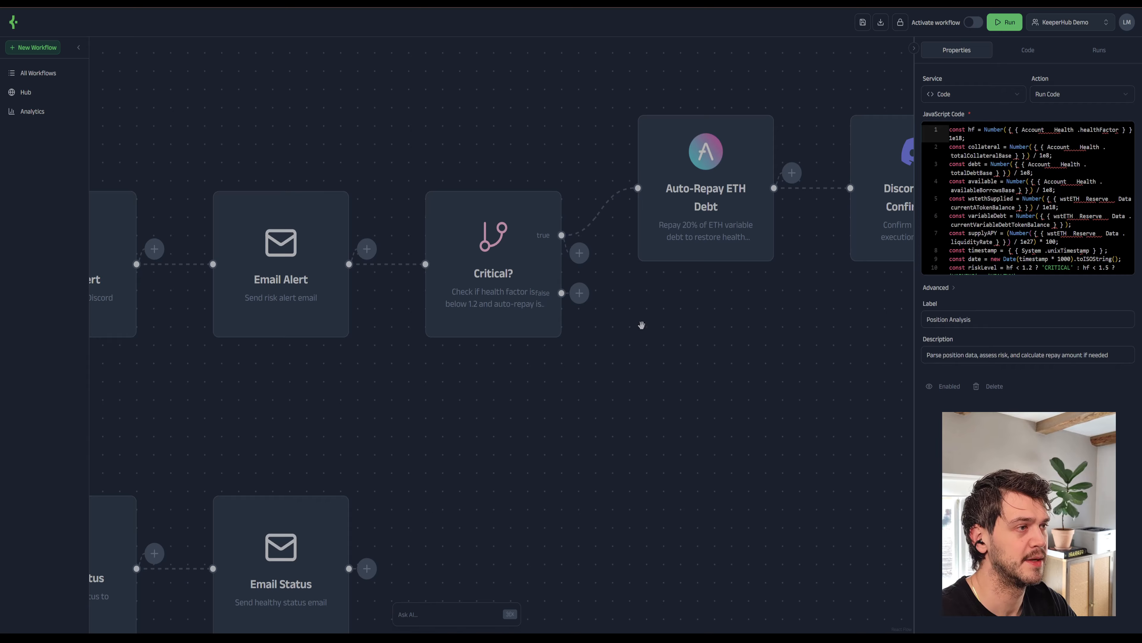
click(720, 249)
scroll(720, 297, right, 1)
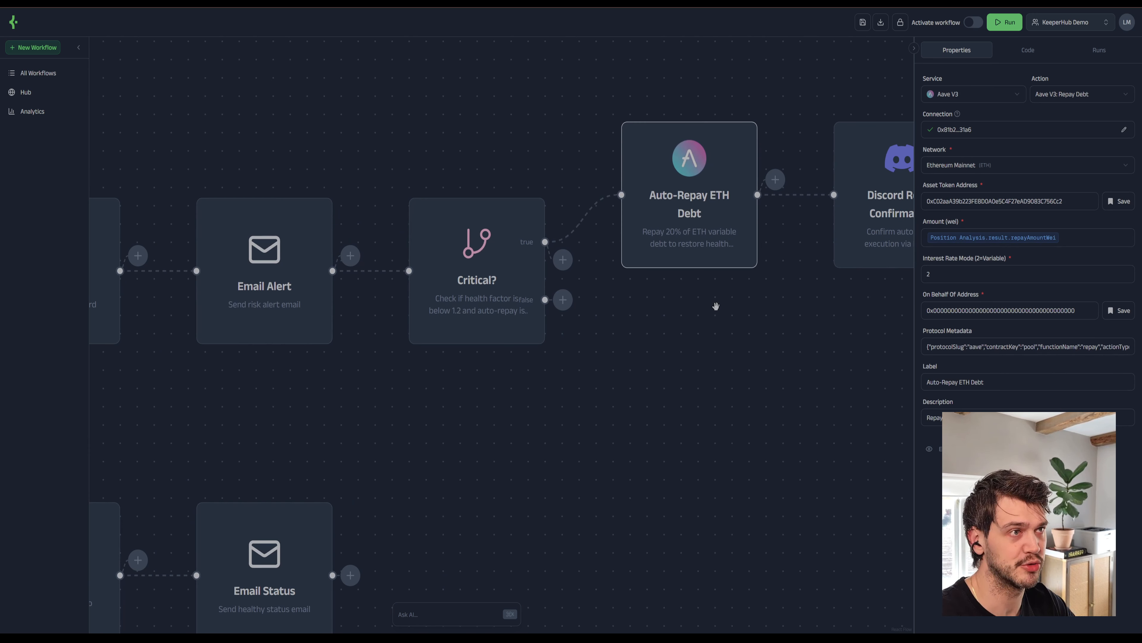
Bring the whole workflow into view and hide the node properties.
drag(716, 306, 419, 332)
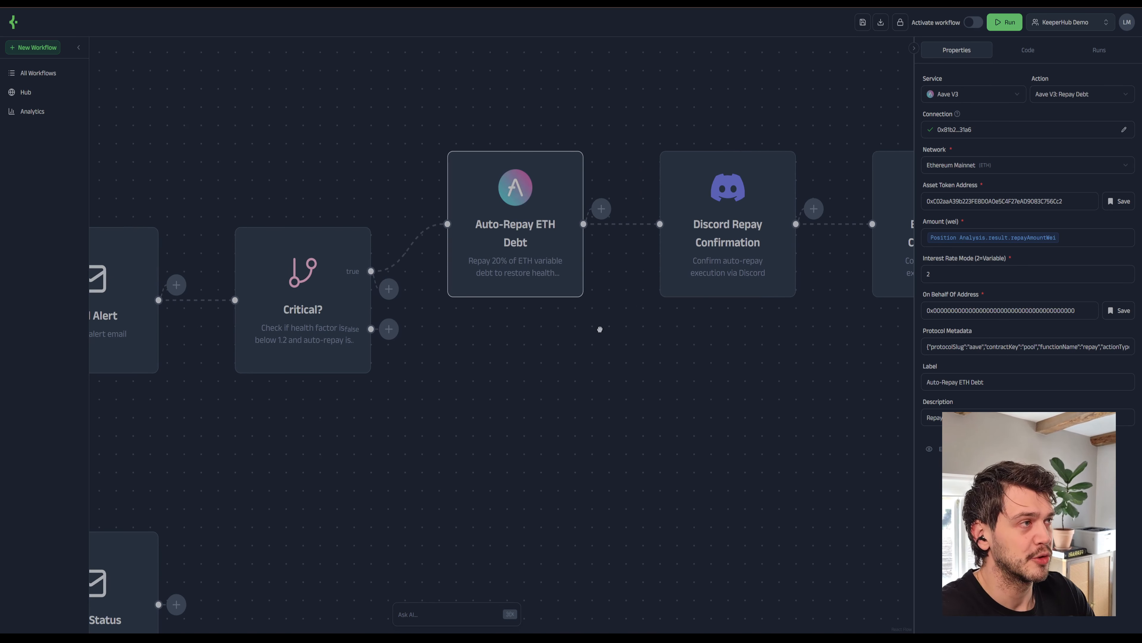
drag(476, 326, 600, 329)
scroll(459, 387, down, 3)
drag(446, 413, 830, 290)
scroll(829, 290, down, 3)
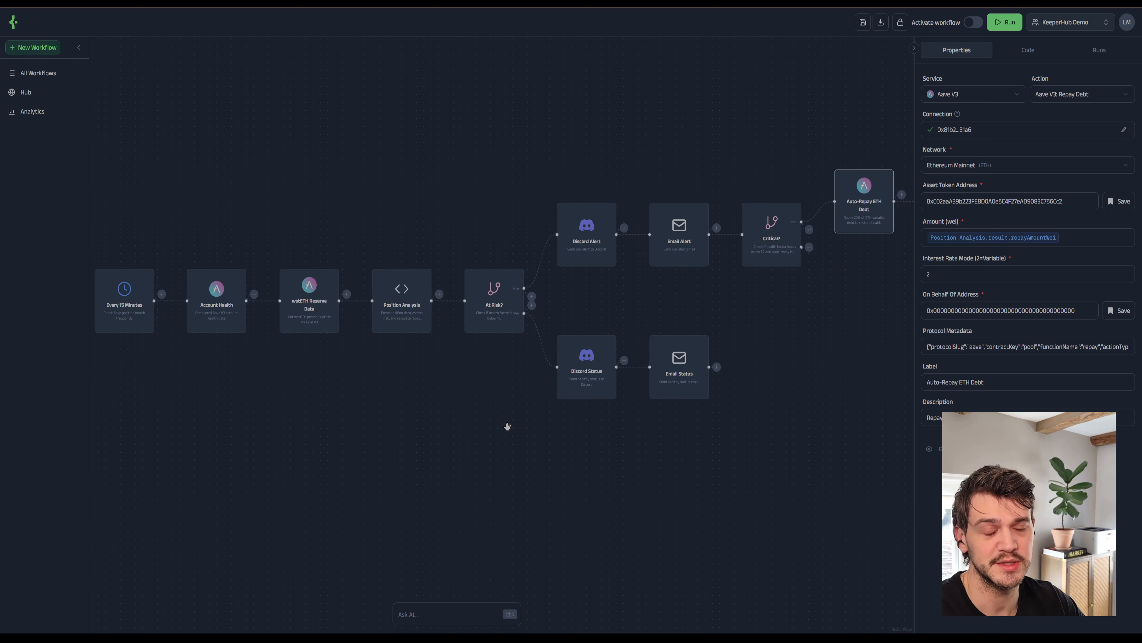
click(507, 426)
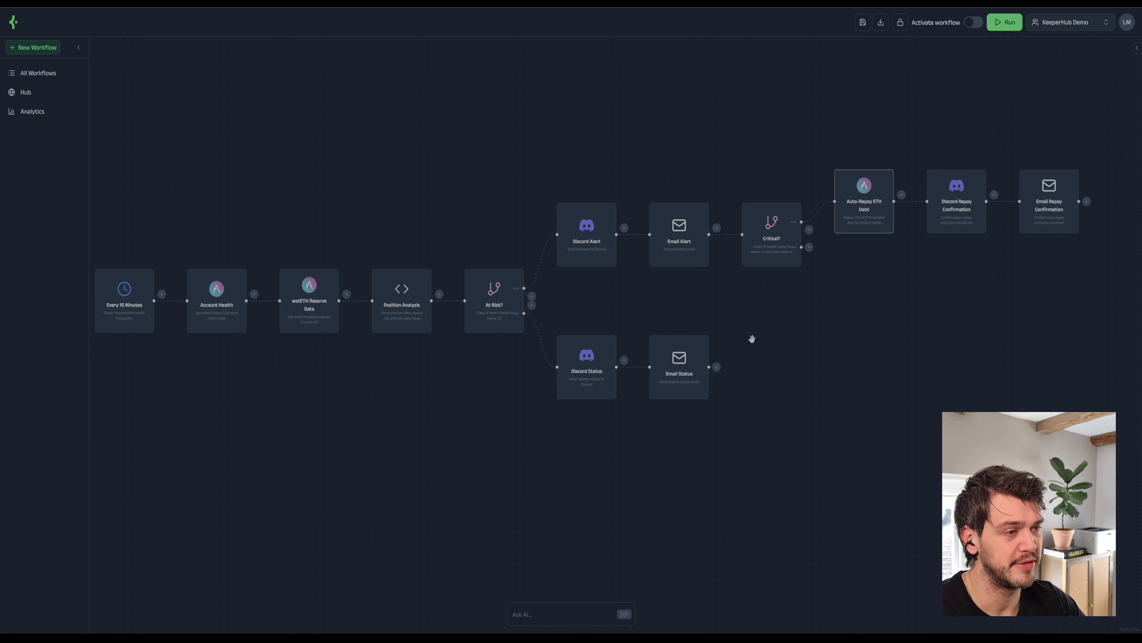
Browse the Aave V3 protocol's actions and ready-made workflows in the Hub, and close its details.
click(41, 100)
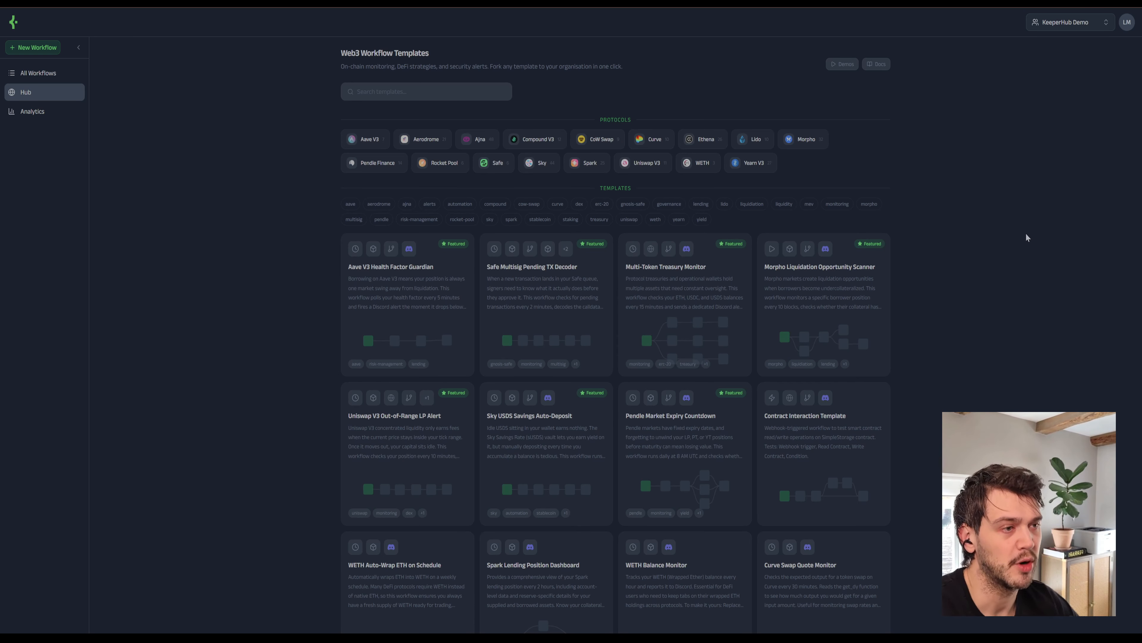
click(366, 139)
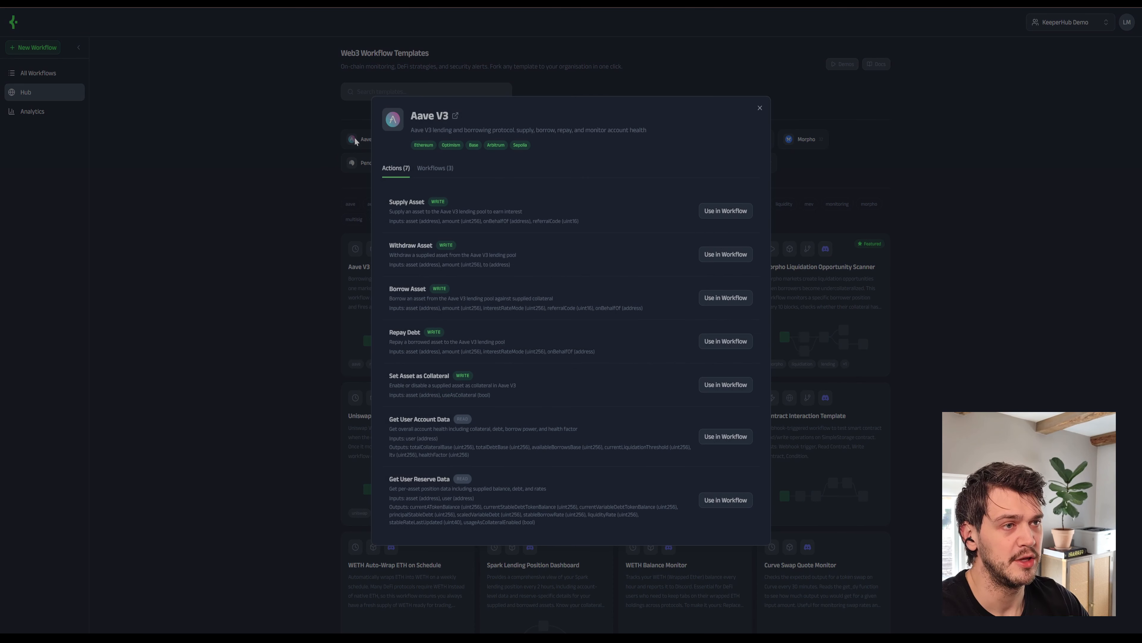
click(448, 175)
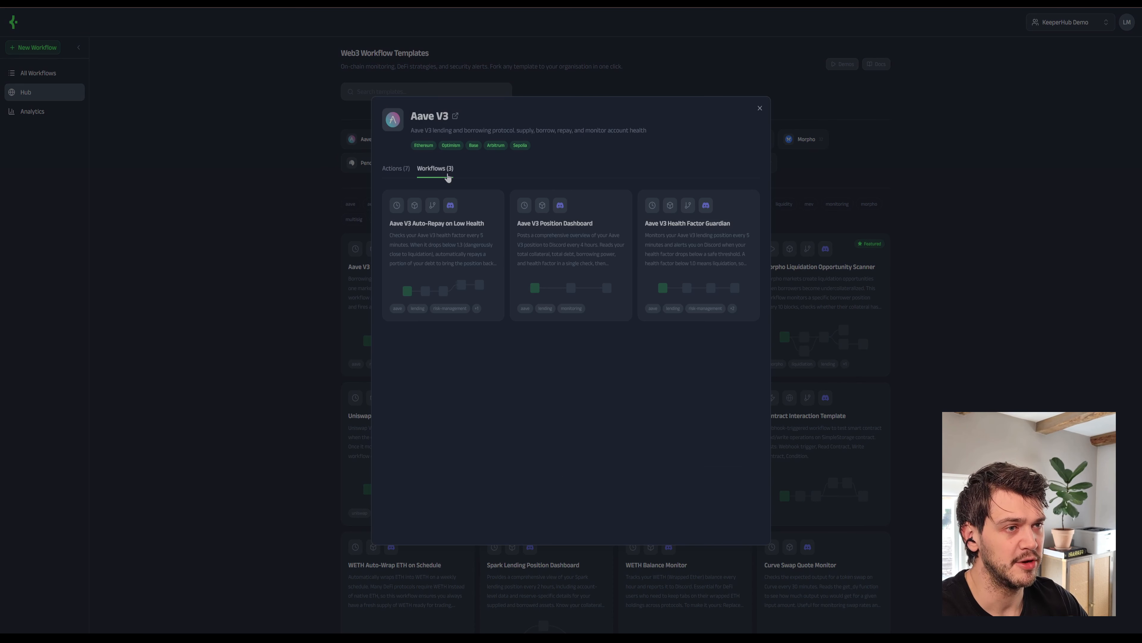
click(406, 176)
click(1010, 247)
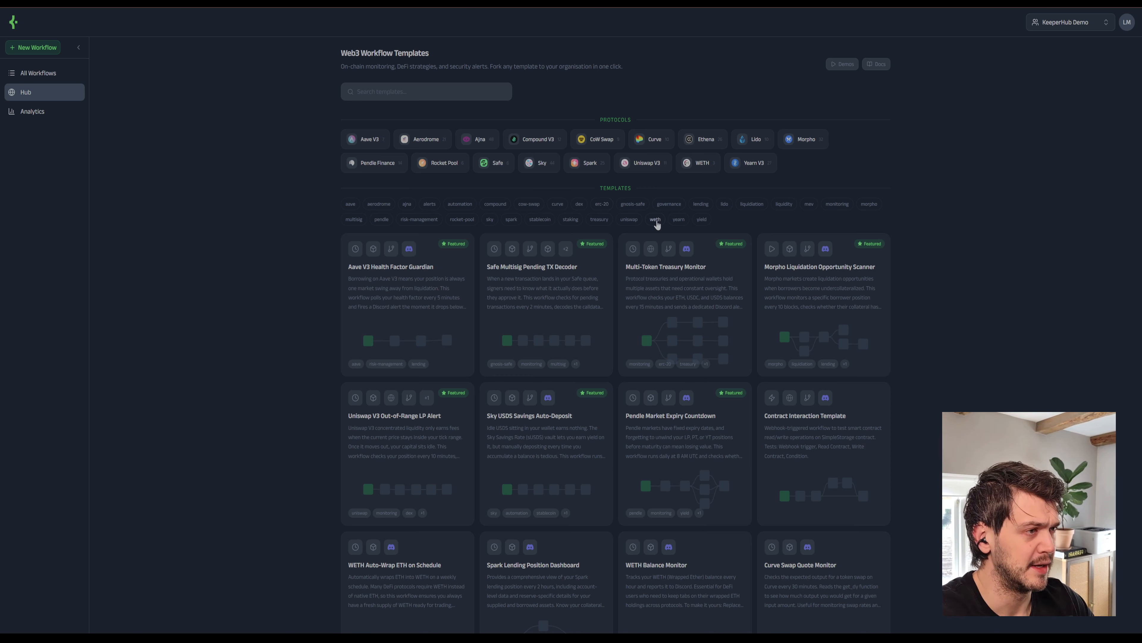
Filter the Hub's workflow templates by the yield tag, and clear the filter.
click(702, 219)
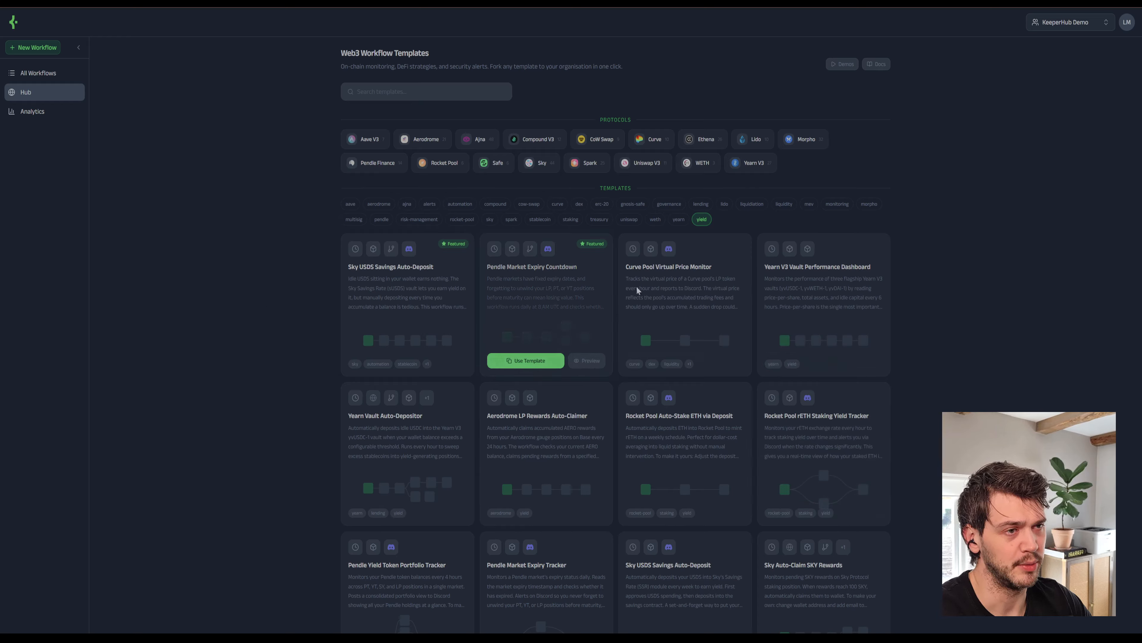
click(702, 220)
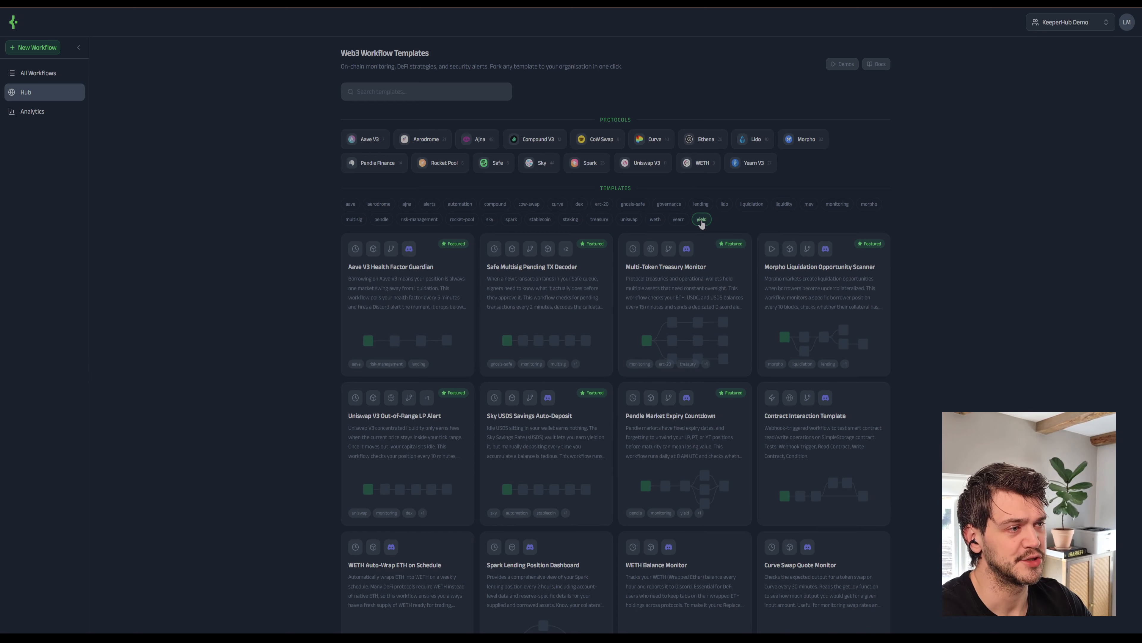